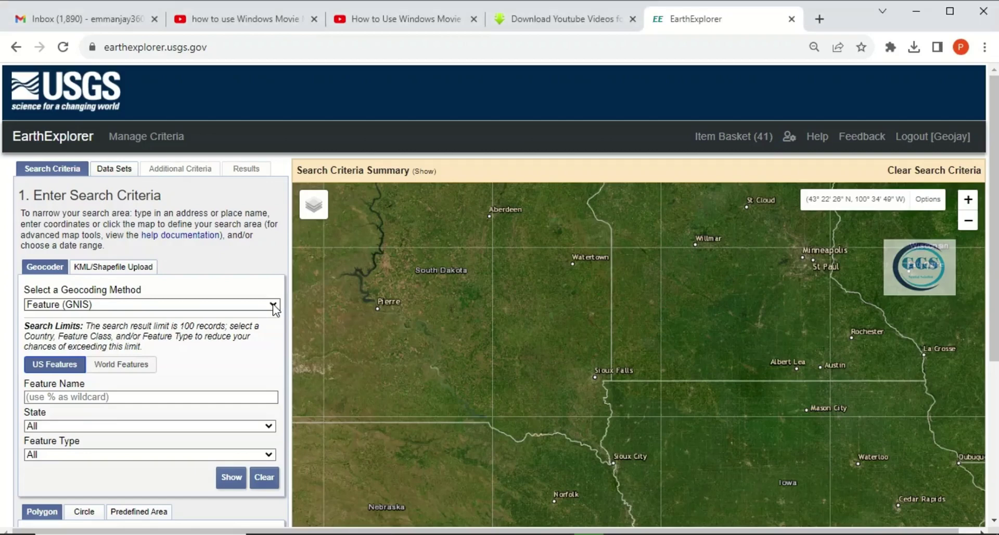
# - Set the search location by geocoding the address/place Zaria and adding the Zaria, Kaduna, Nigeria result as the area-of-interest coordinate
pyautogui.click(273, 305)
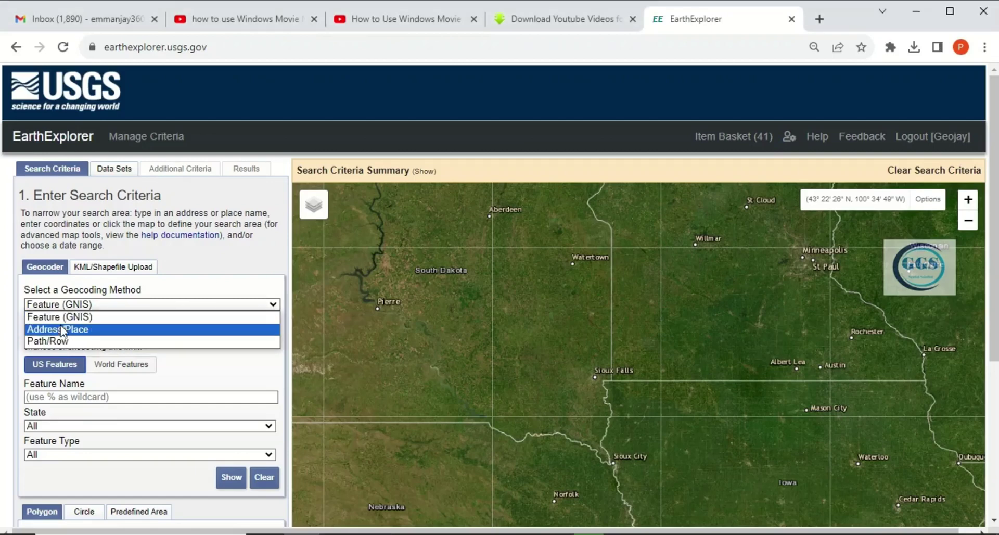
pyautogui.click(64, 330)
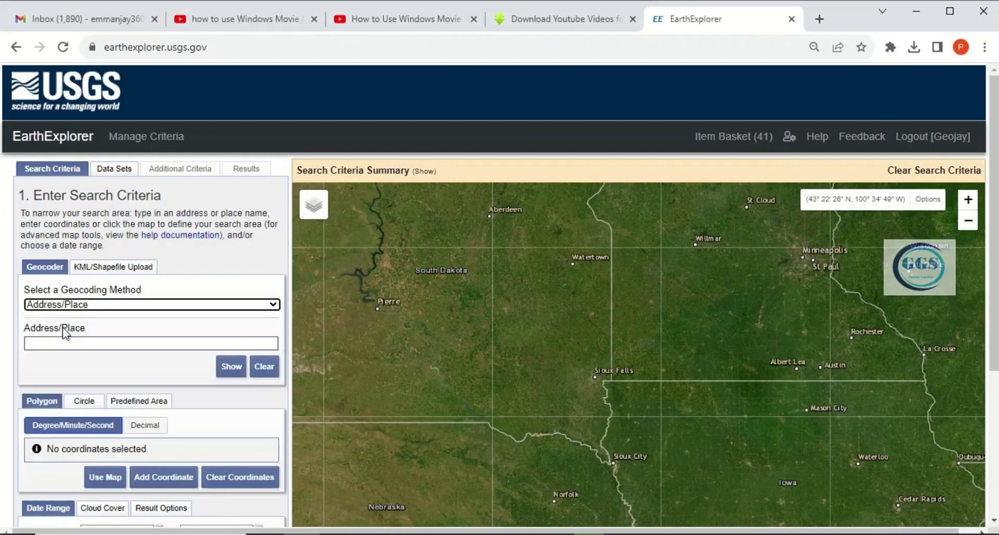
pyautogui.click(70, 343)
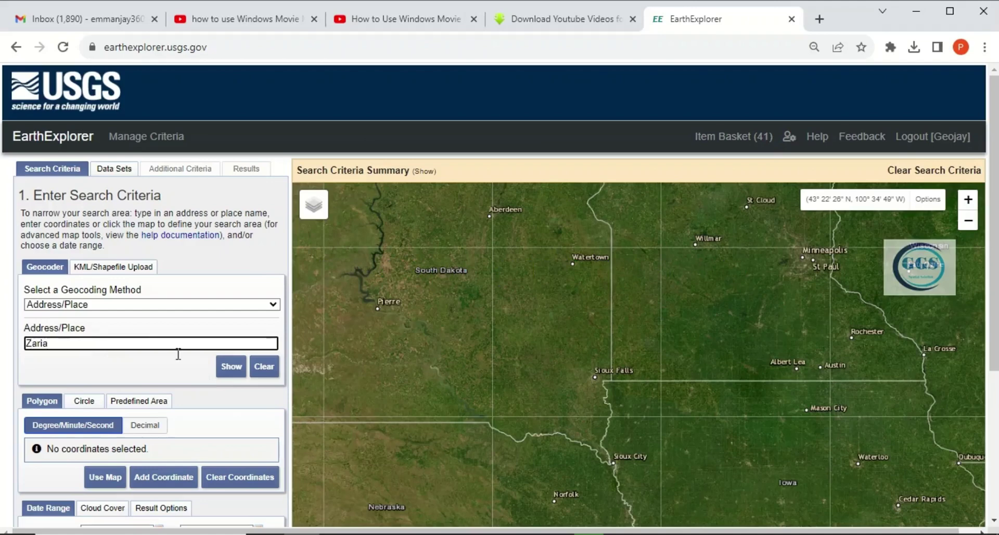
pyautogui.click(227, 371)
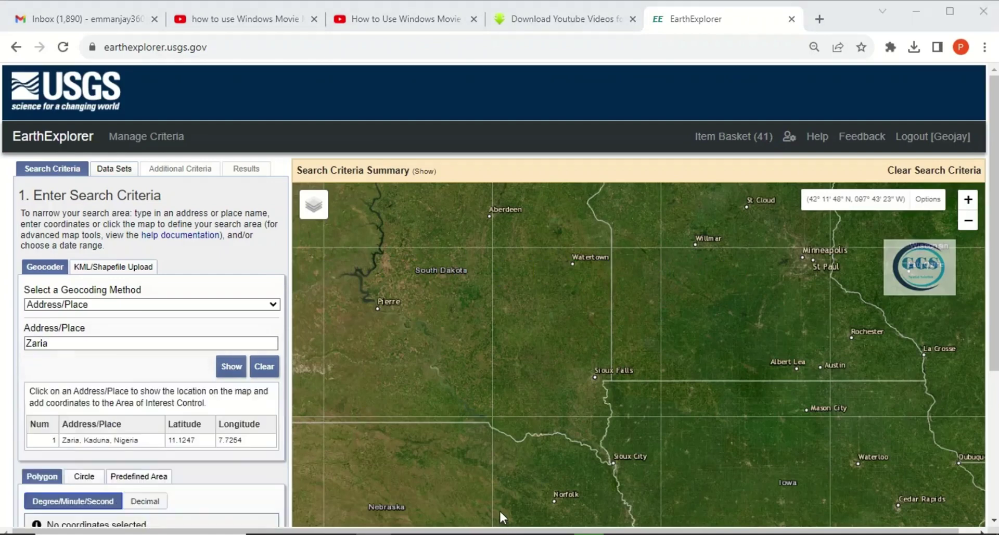
pyautogui.click(88, 442)
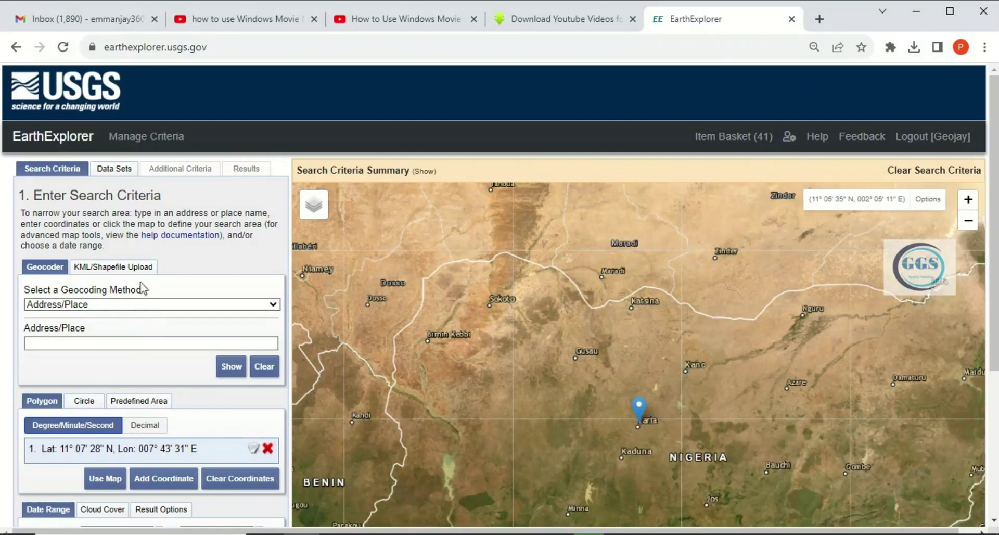
# - Select SRTM 1 Arc-Second Global from the Digital Elevation data sets as the data to search
pyautogui.click(116, 172)
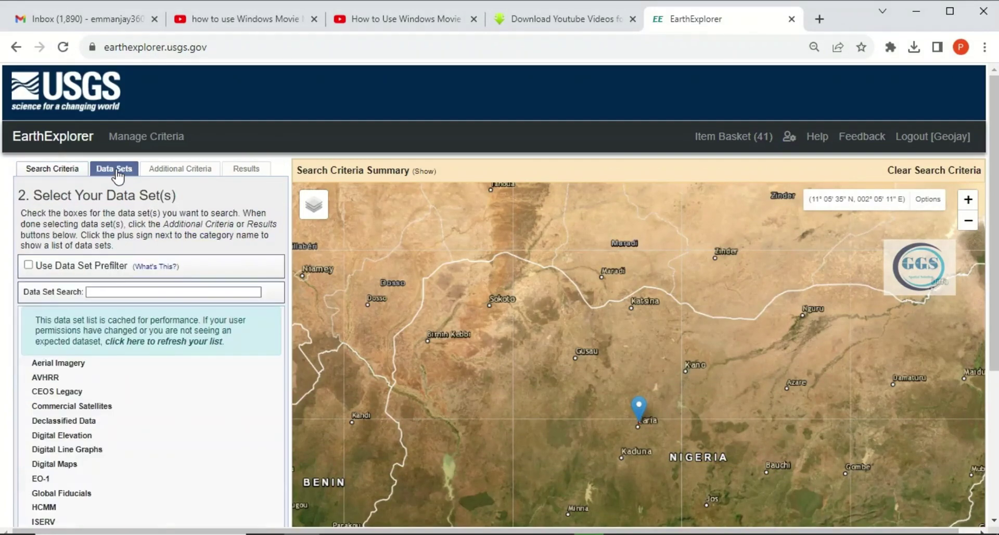
pyautogui.scroll(-1, 71, 426)
pyautogui.scroll(-1, 71, 427)
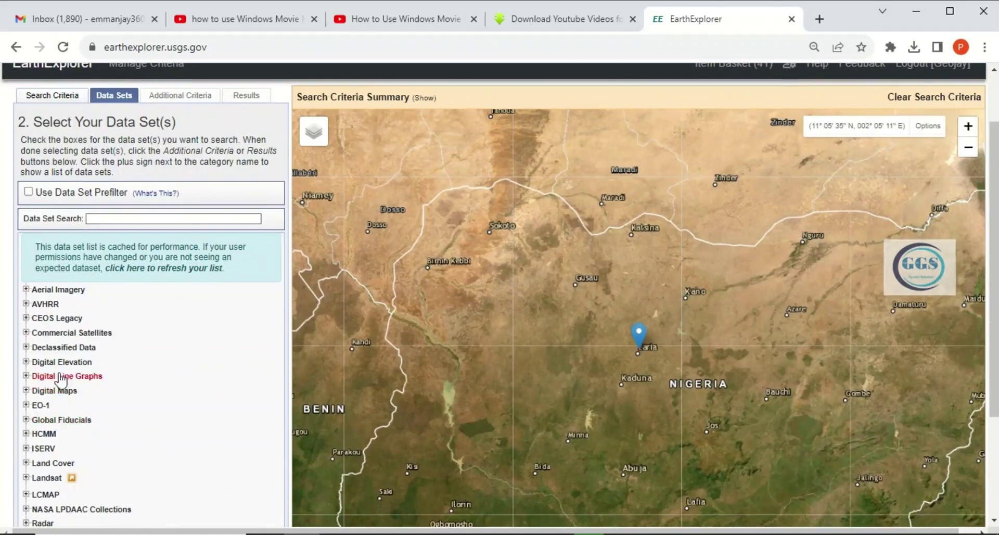
pyautogui.click(26, 361)
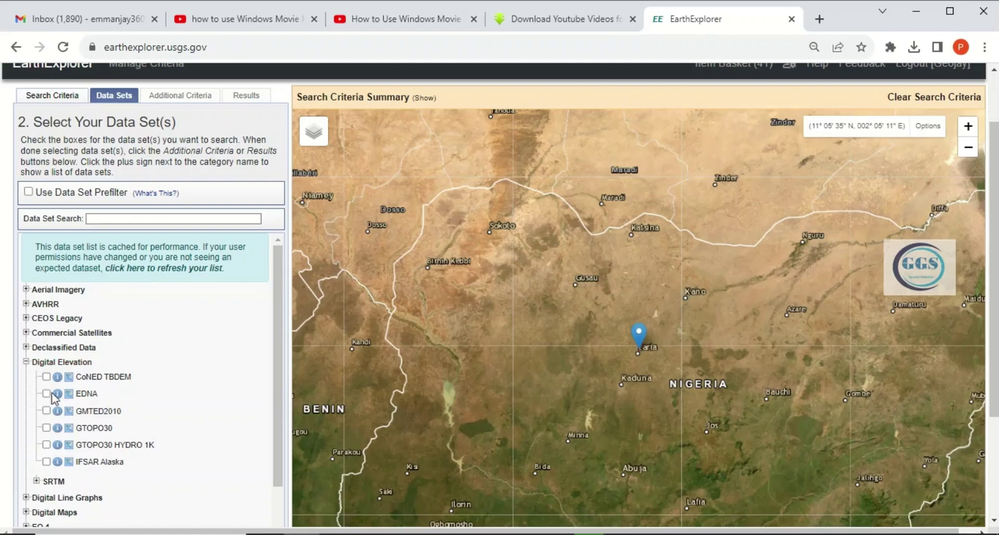
pyautogui.click(36, 480)
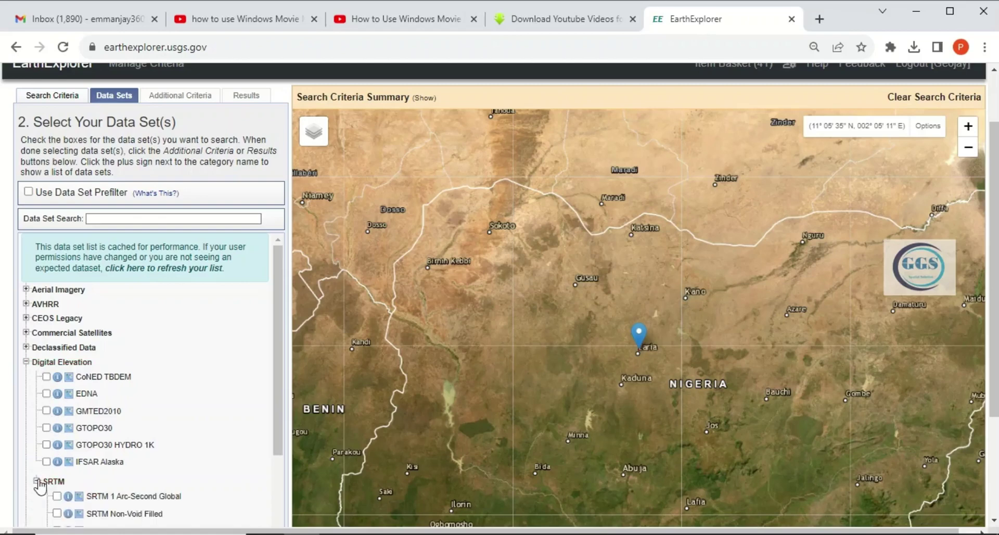
pyautogui.scroll(-2, 92, 458)
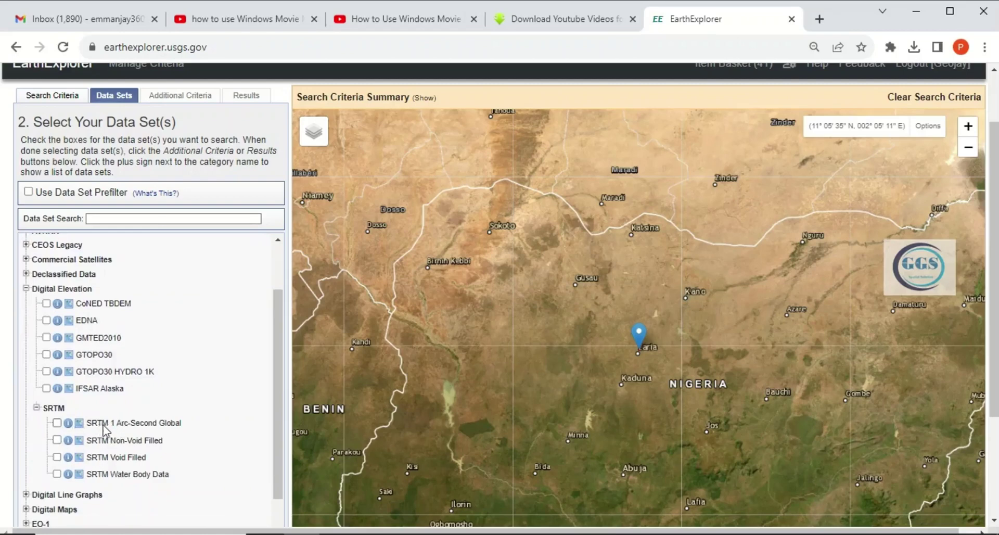
pyautogui.click(57, 423)
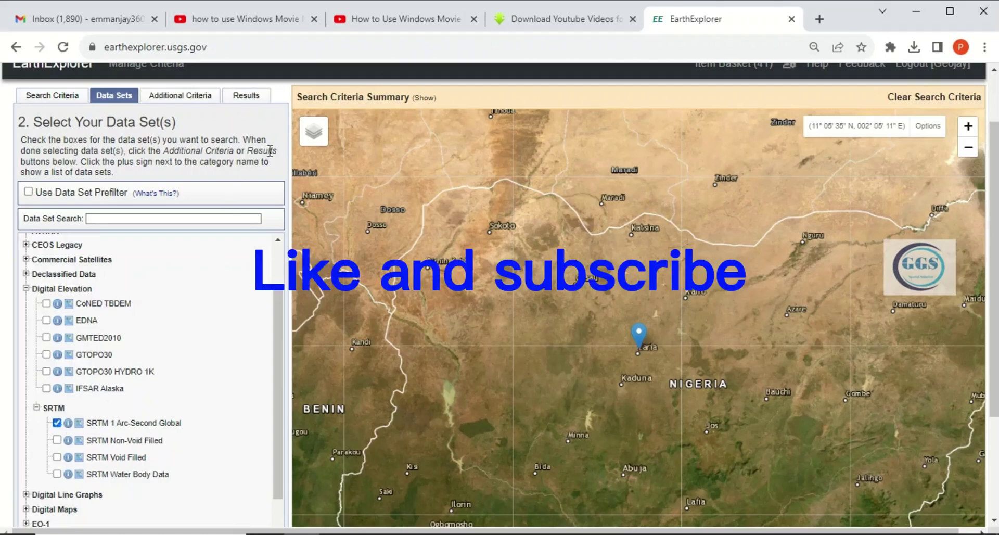
# - Show the SRTM search result's footprint on the map and download the scene as GeoTIFF 1 Arc-second
pyautogui.click(246, 97)
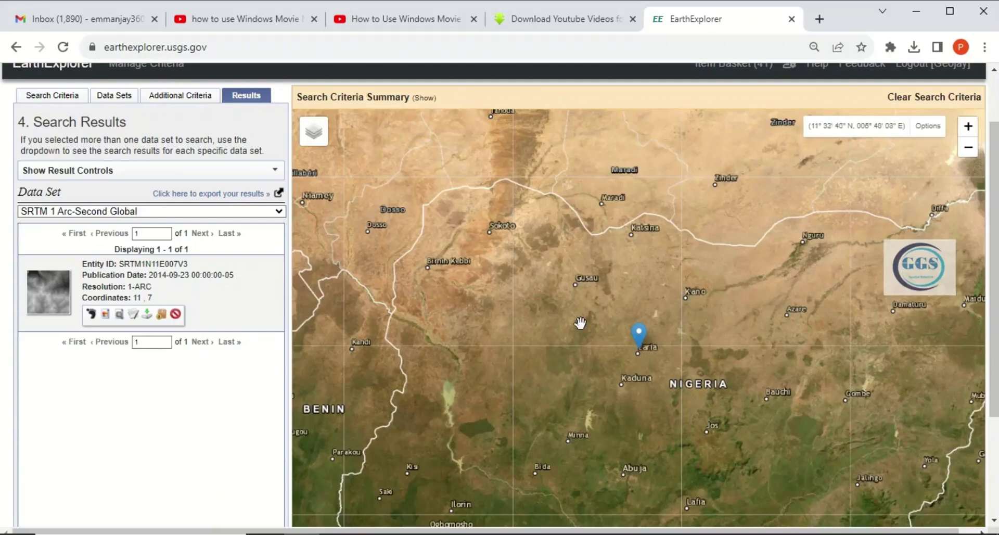
pyautogui.click(90, 313)
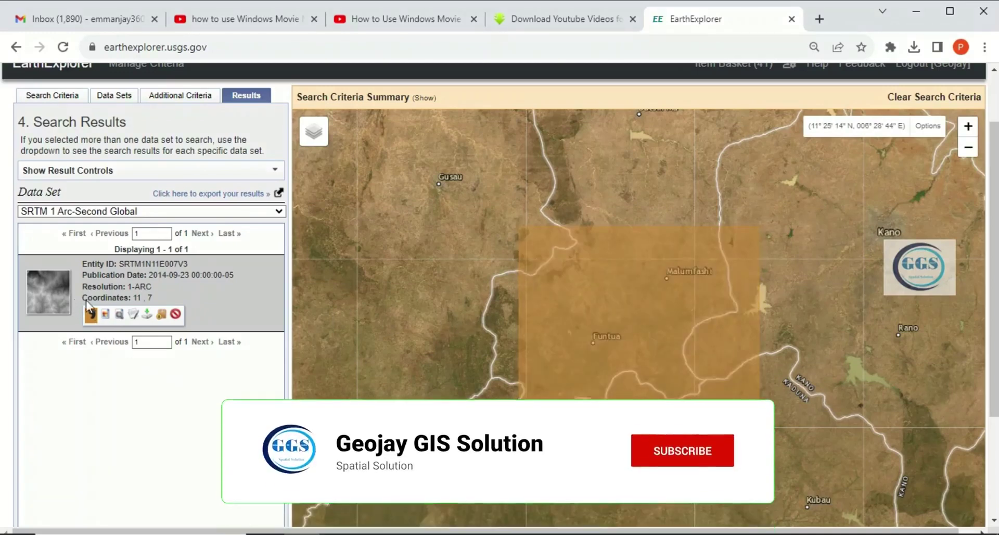
pyautogui.click(147, 314)
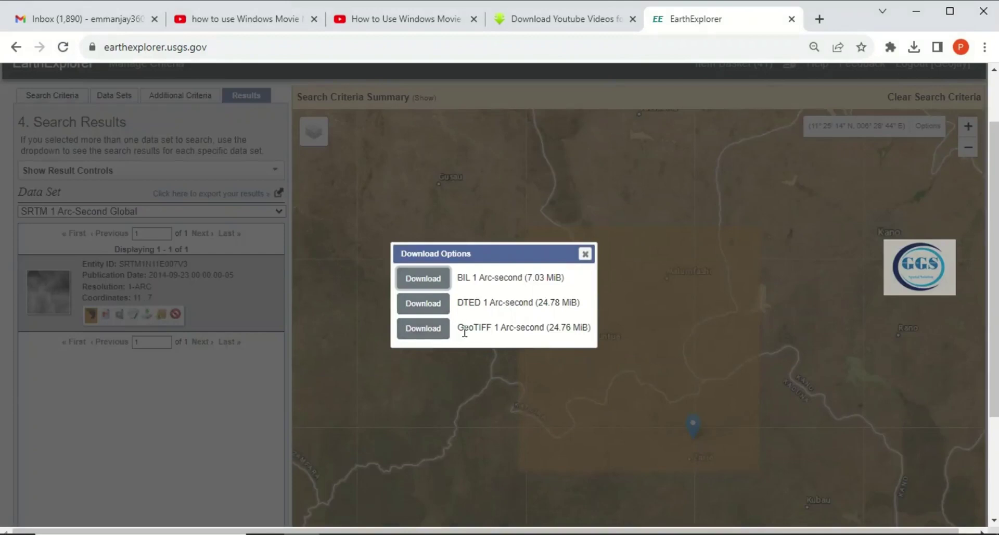
pyautogui.click(425, 333)
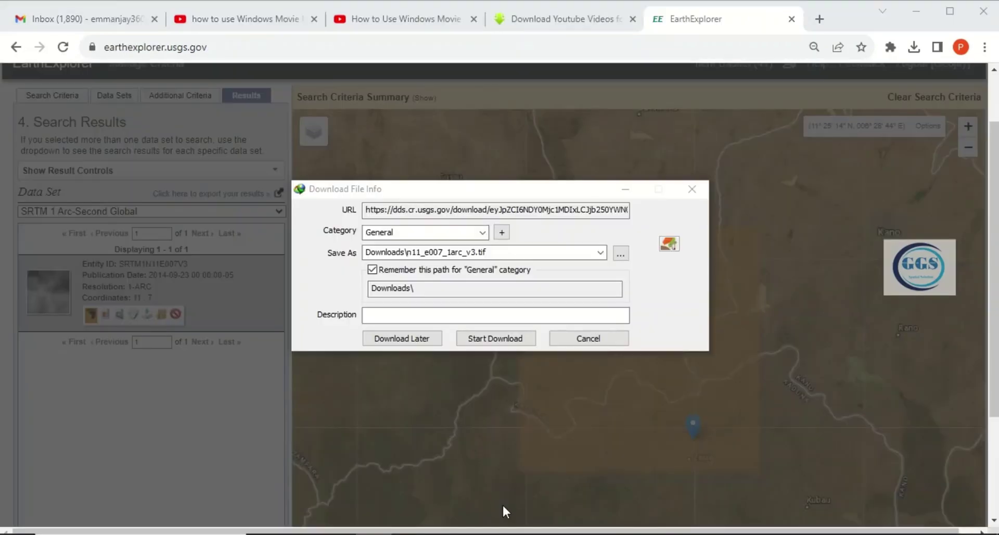
pyautogui.click(482, 338)
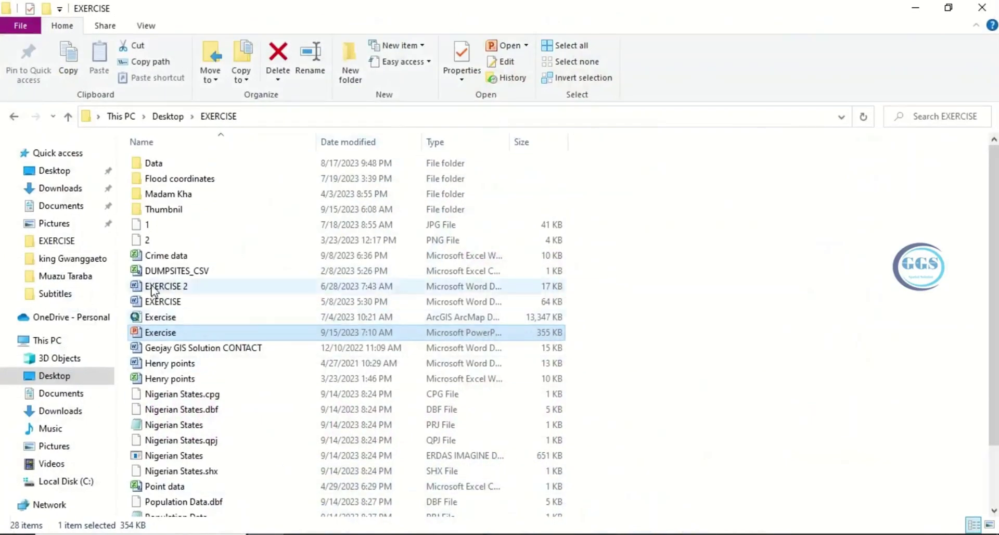
# - Locate the downloaded n11_e007_1arc_v3 file in the Downloads folder
pyautogui.click(62, 189)
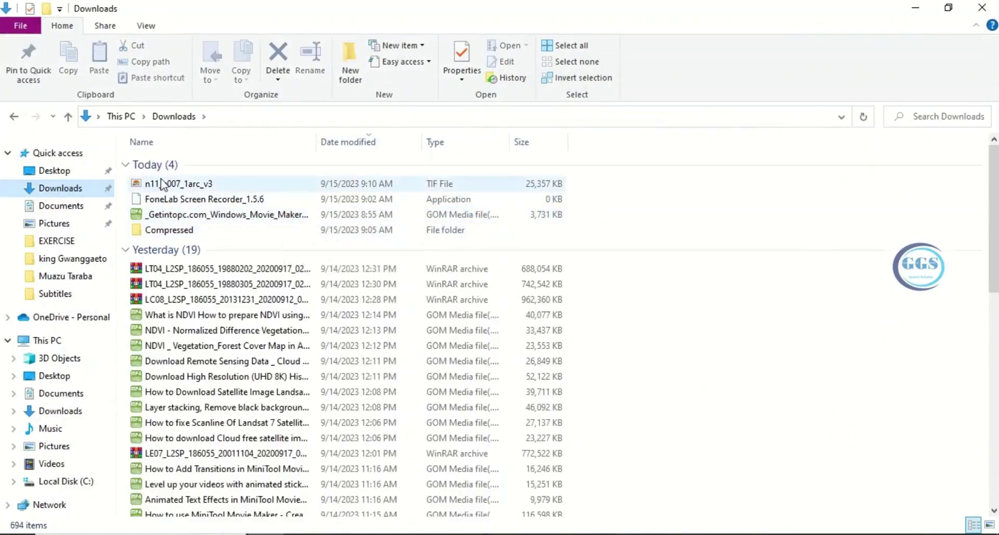
pyautogui.click(176, 186)
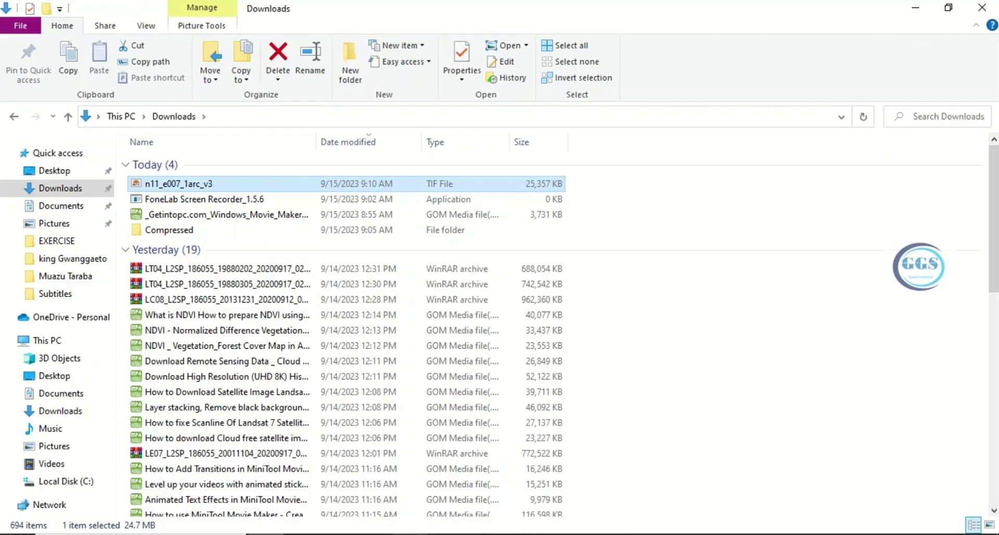
# - Switch to ArcMap and create a folder connection to C:\Users\owner\Downloads while adding data
pyautogui.click(409, 533)
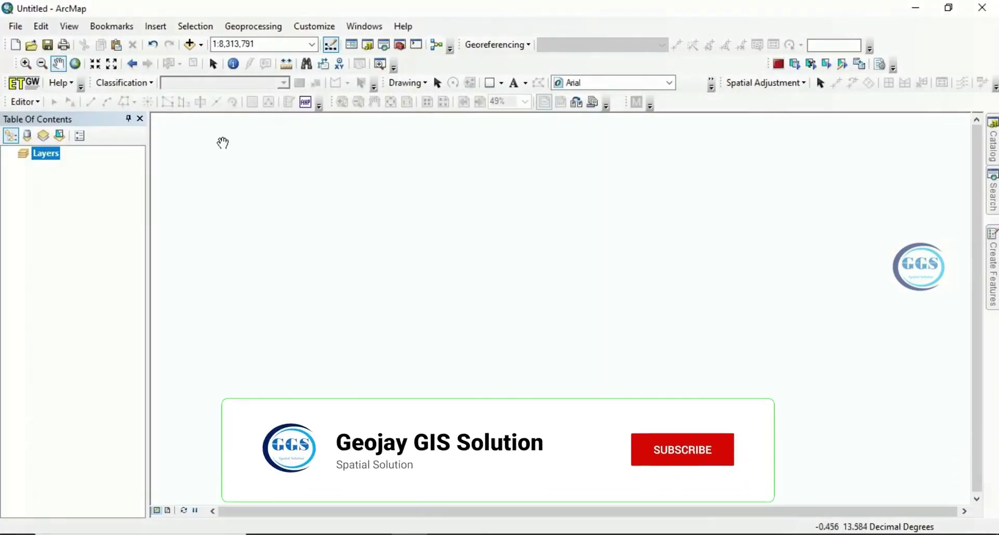
pyautogui.click(190, 46)
pyautogui.click(190, 44)
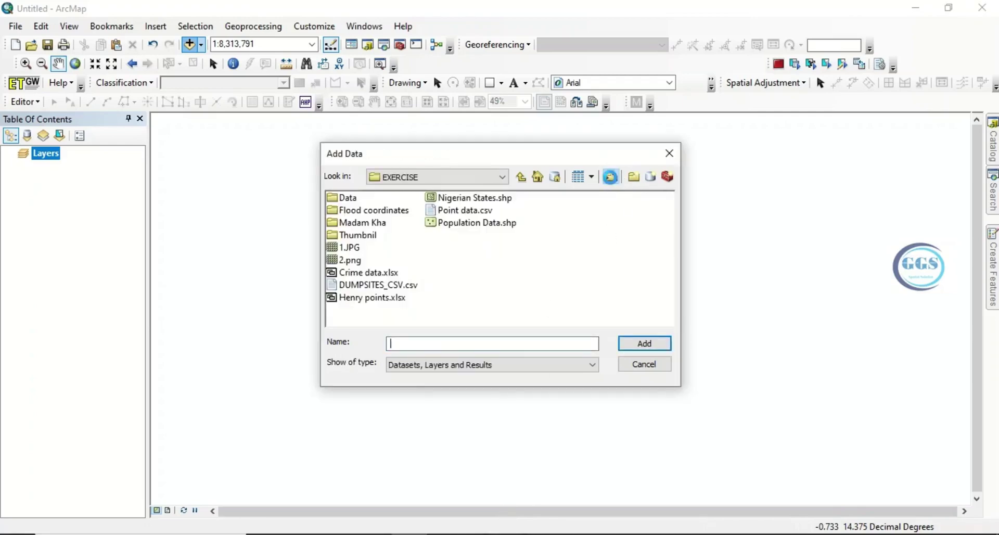
pyautogui.click(610, 177)
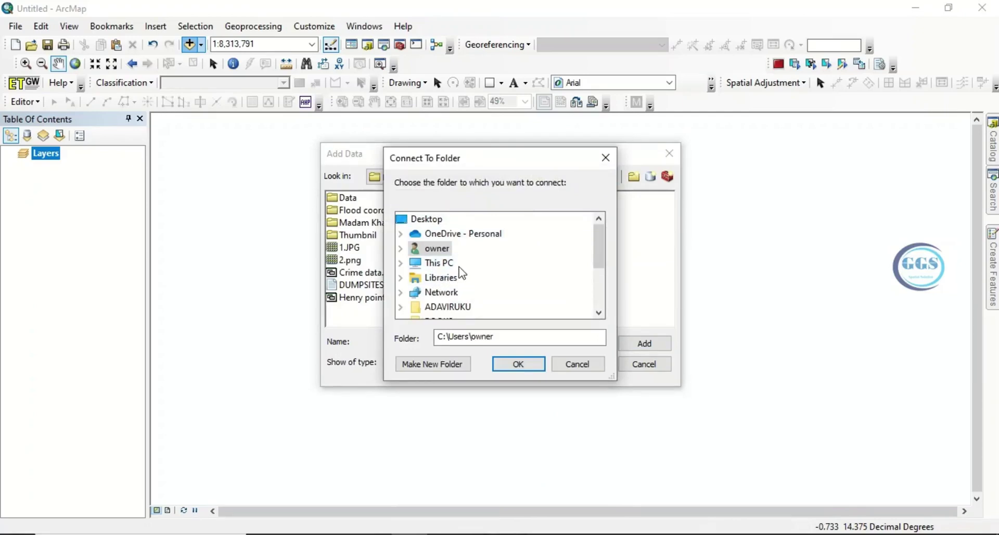
pyautogui.scroll(-2, 454, 281)
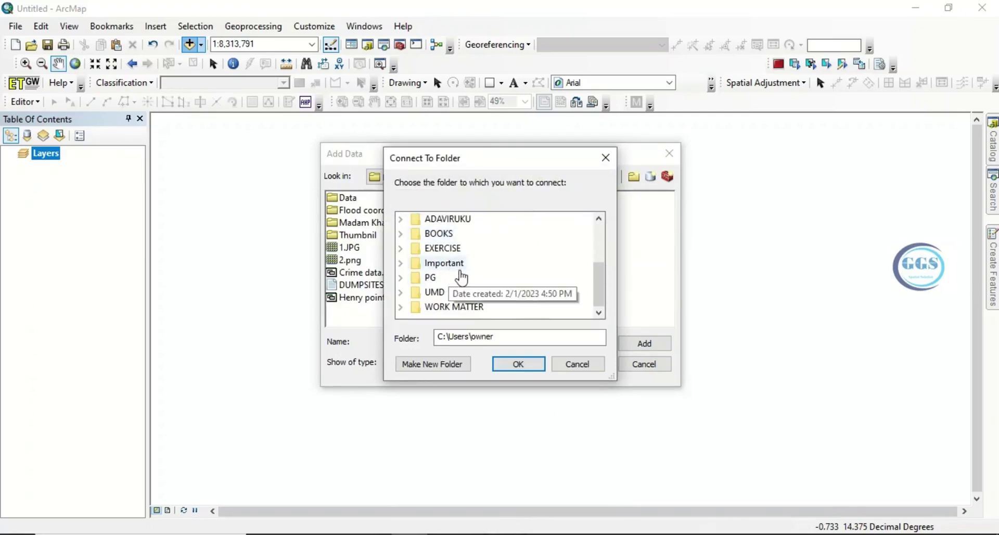
pyautogui.scroll(1, 468, 267)
pyautogui.click(446, 219)
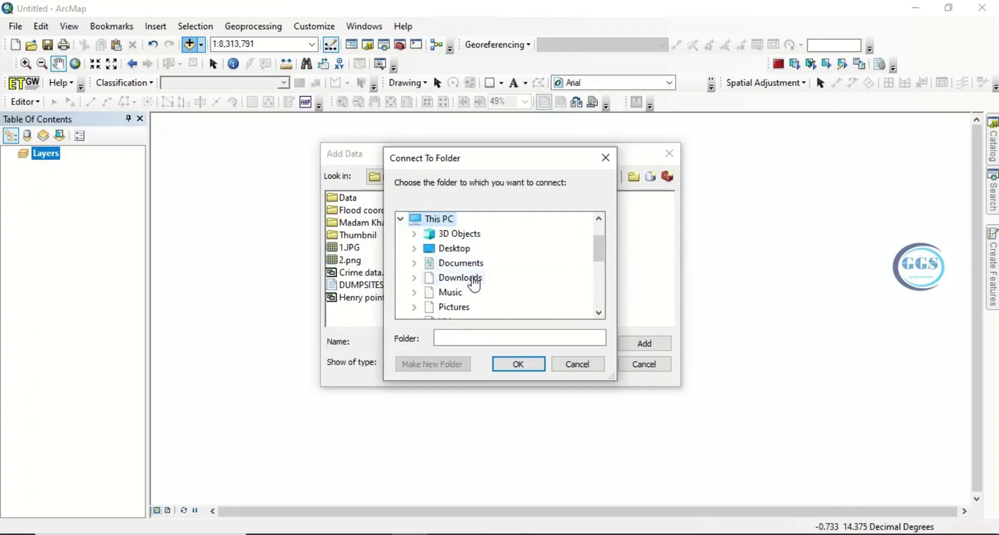
pyautogui.click(463, 277)
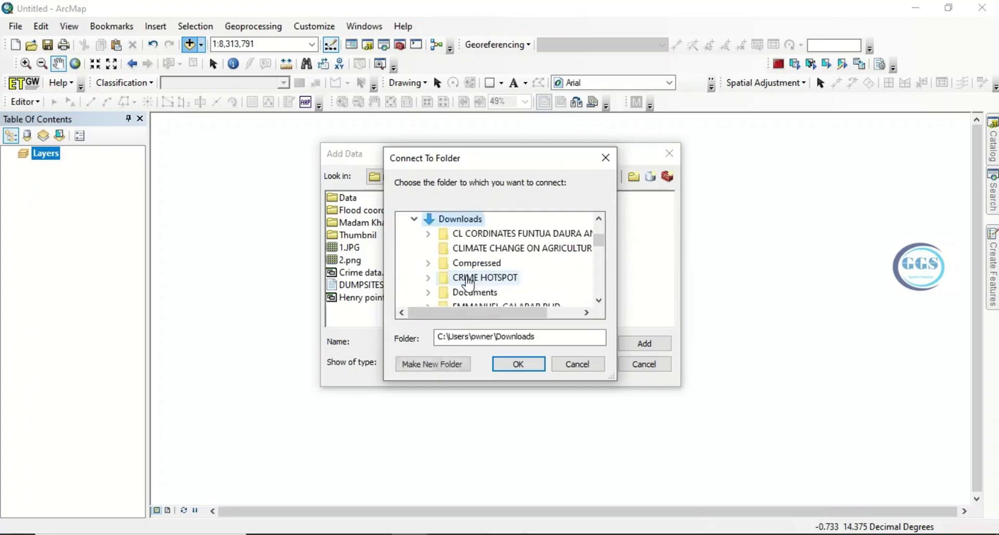
pyautogui.click(518, 364)
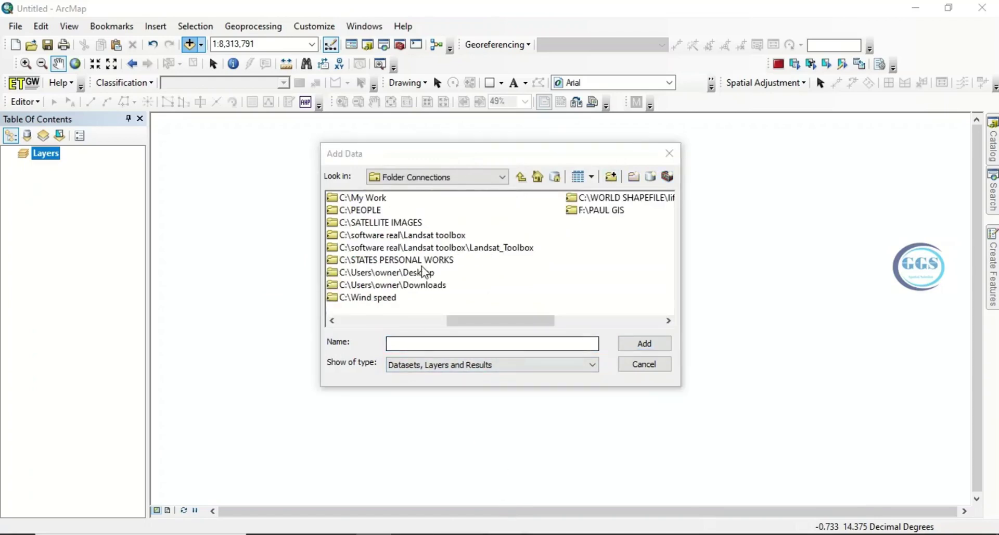
# - Add the n11_e007_1arc_v3.tif raster from the connected Downloads folder to the map
pyautogui.click(414, 286)
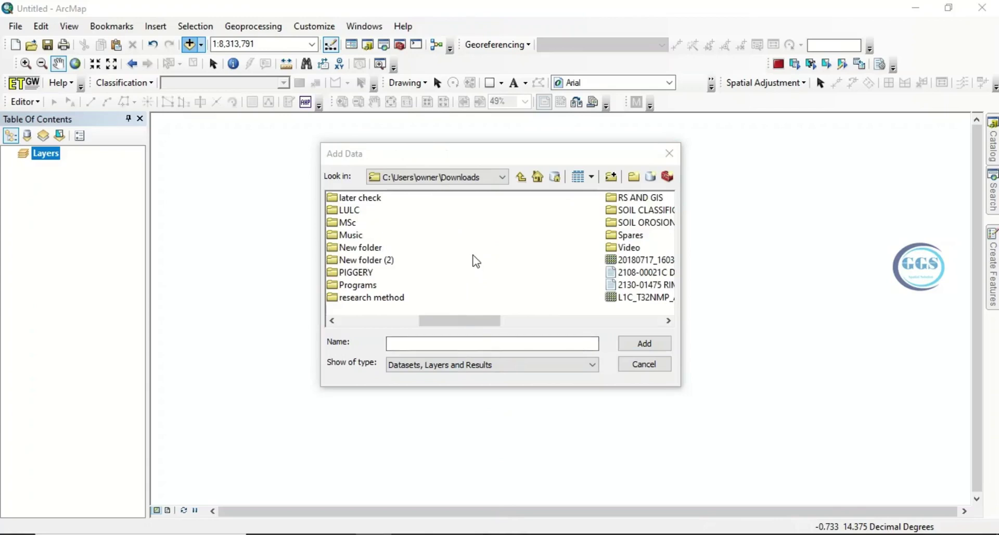
pyautogui.scroll(-1, 476, 262)
pyautogui.scroll(-1, 515, 276)
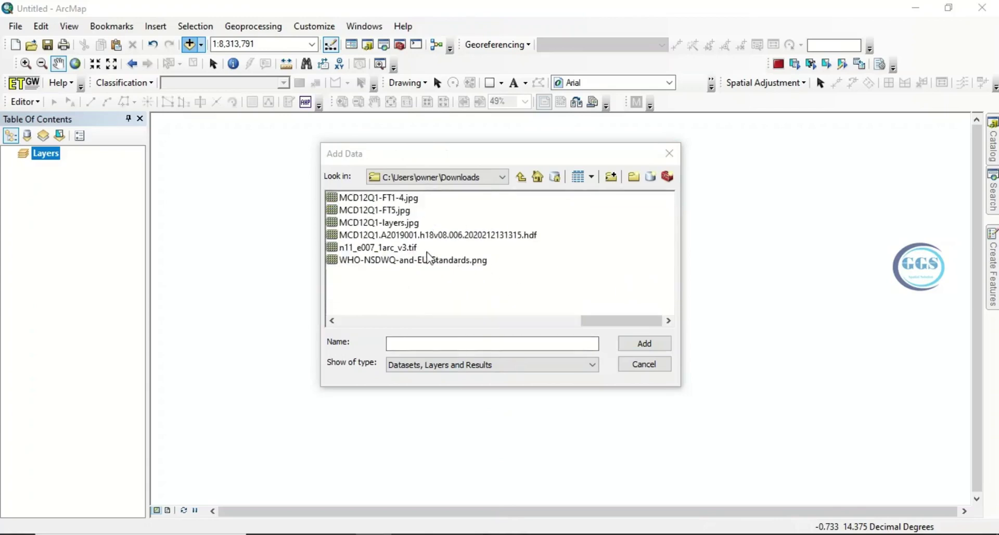
pyautogui.click(396, 247)
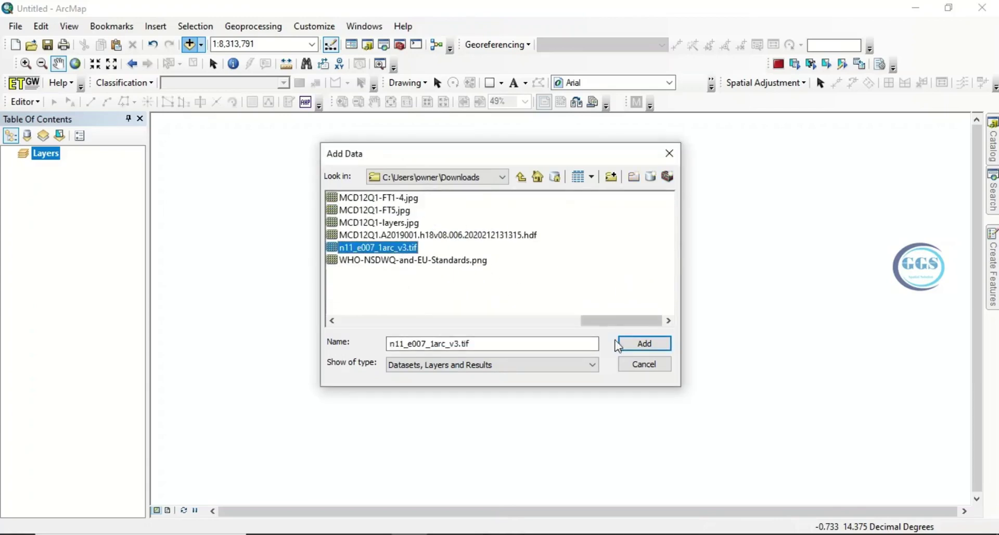
pyautogui.click(635, 342)
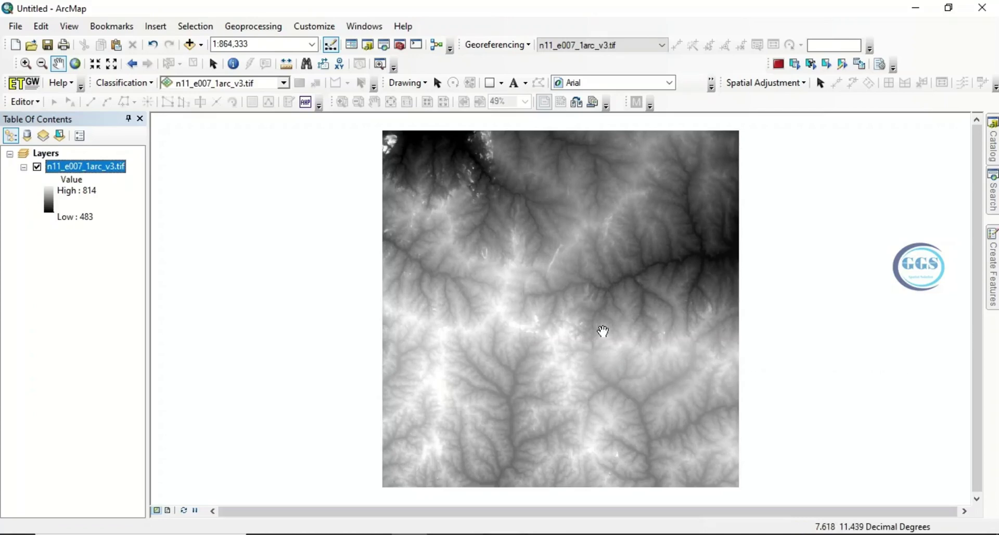
pyautogui.scroll(1, 595, 328)
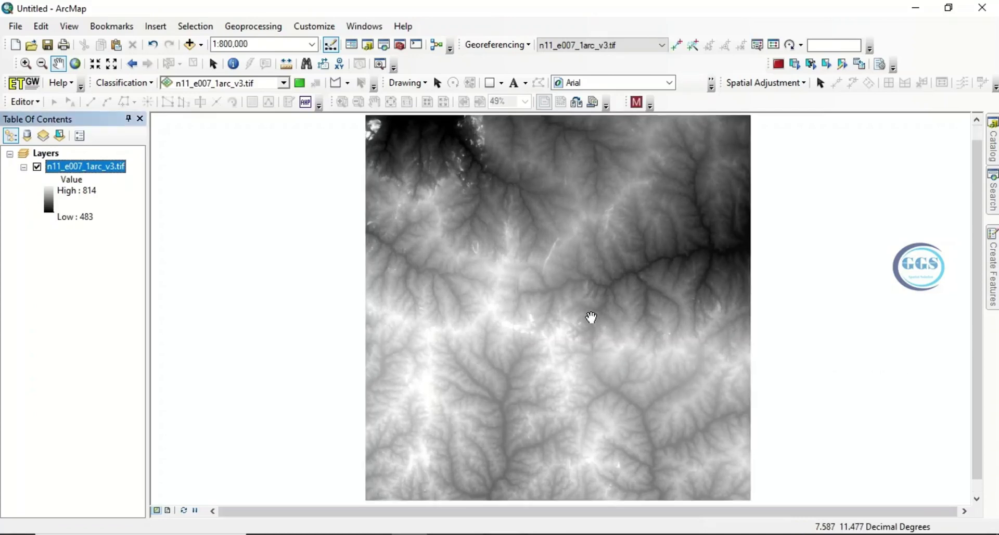
pyautogui.scroll(-1, 591, 317)
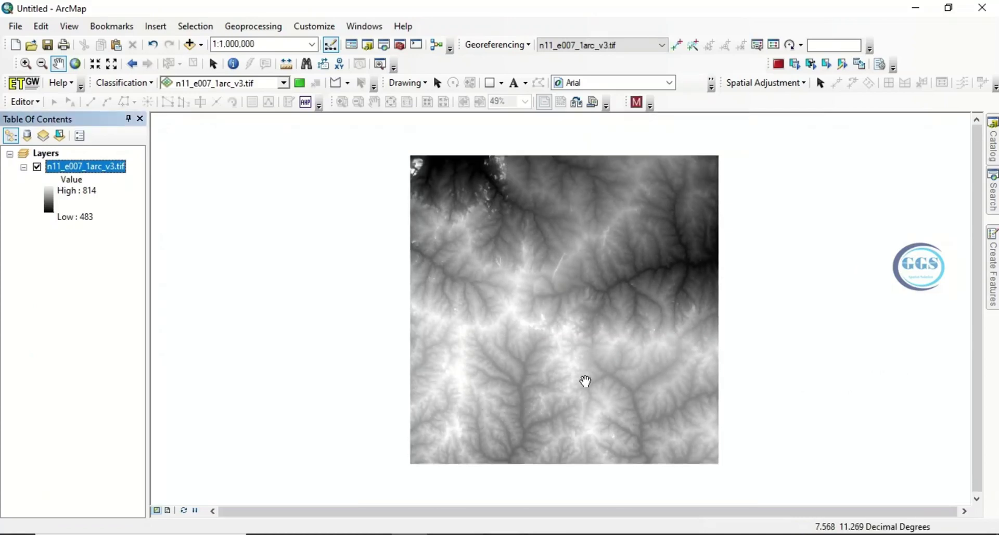